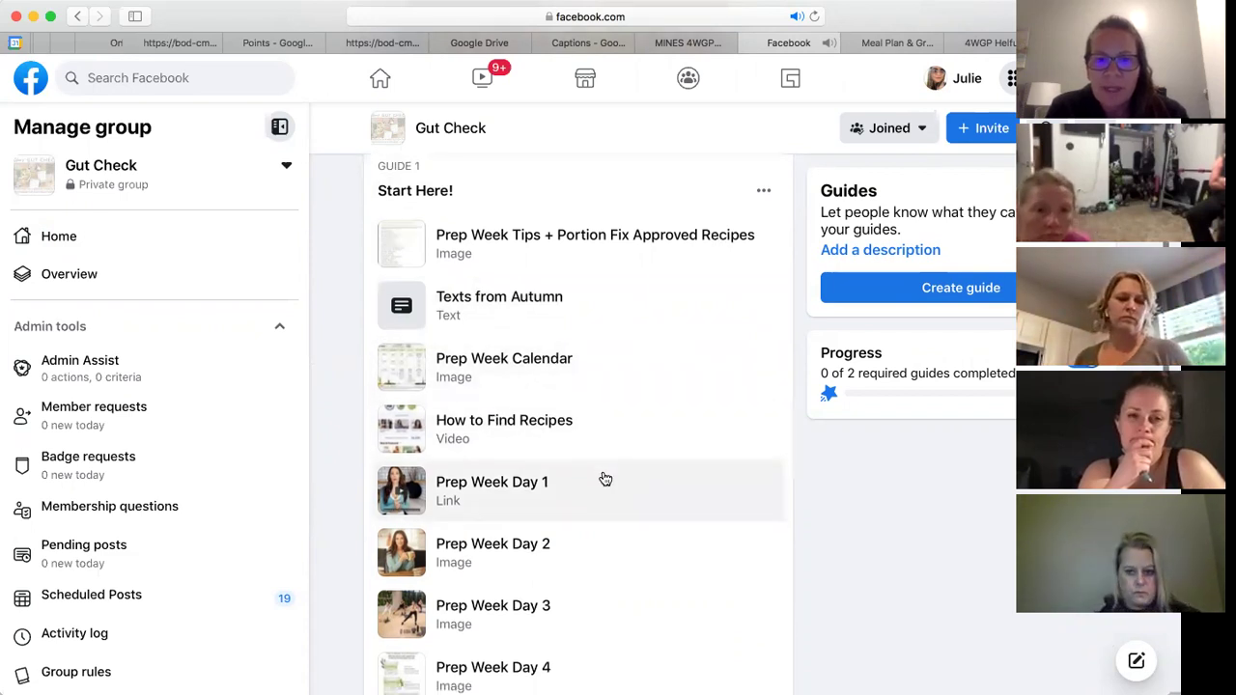
- Browse the Gut Check group's guides and expand the Gut Protocol Documents guide to view all its files
{"action": "scroll", "coordinate": [601, 480], "scroll_direction": "down", "scroll_amount": 3}
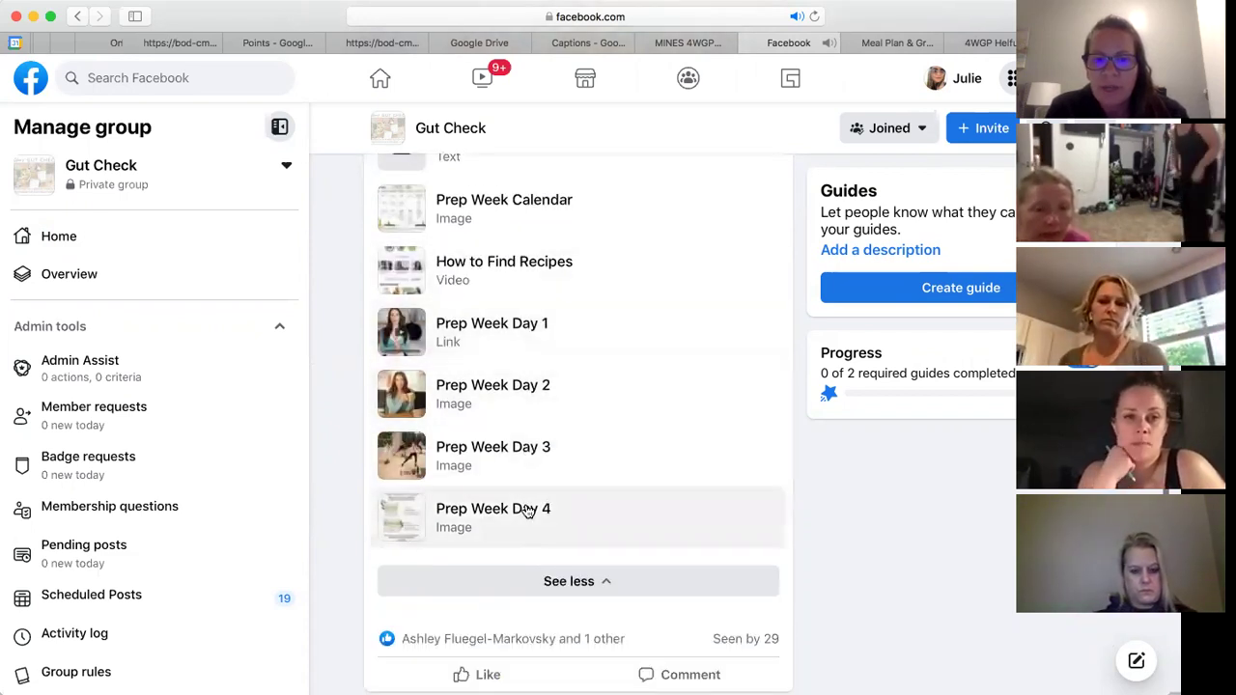
{"action": "scroll", "coordinate": [530, 453], "scroll_direction": "down", "scroll_amount": 8}
{"action": "scroll", "coordinate": [528, 463], "scroll_direction": "down", "scroll_amount": 2}
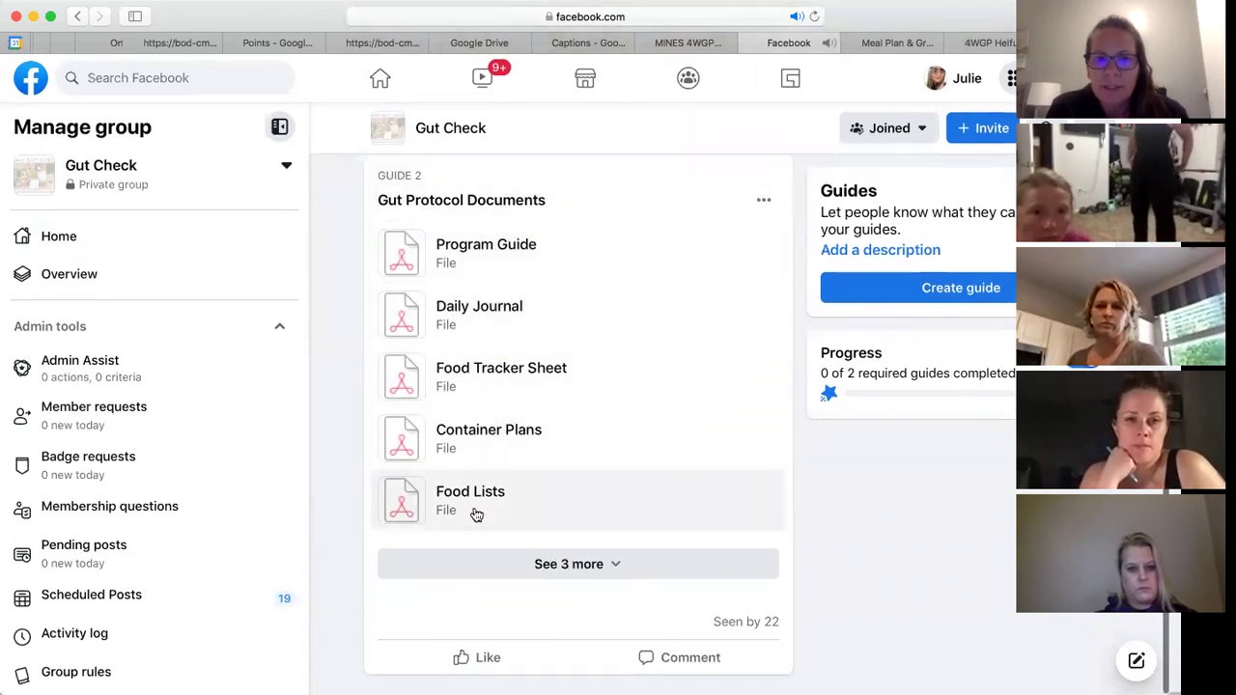
{"action": "left_click", "coordinate": [596, 564]}
{"action": "scroll", "coordinate": [607, 563], "scroll_direction": "down", "scroll_amount": 1}
{"action": "scroll", "coordinate": [606, 563], "scroll_direction": "down", "scroll_amount": 2}
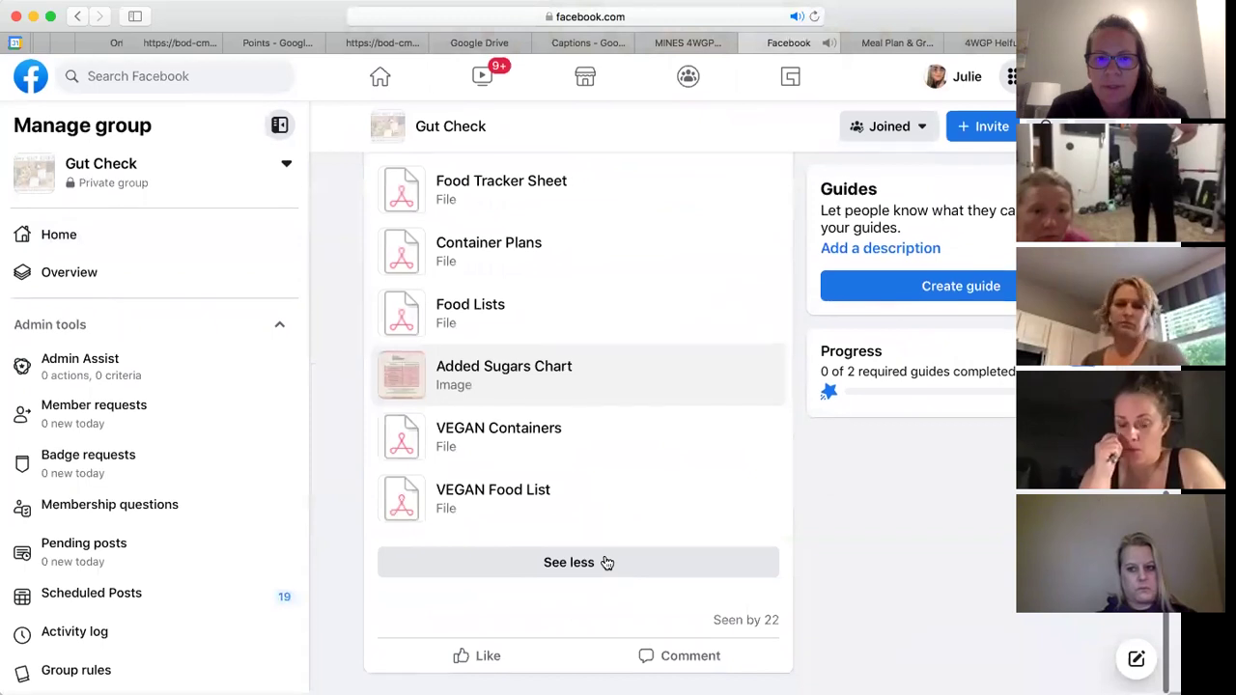
{"action": "scroll", "coordinate": [557, 376], "scroll_direction": "up", "scroll_amount": 10}
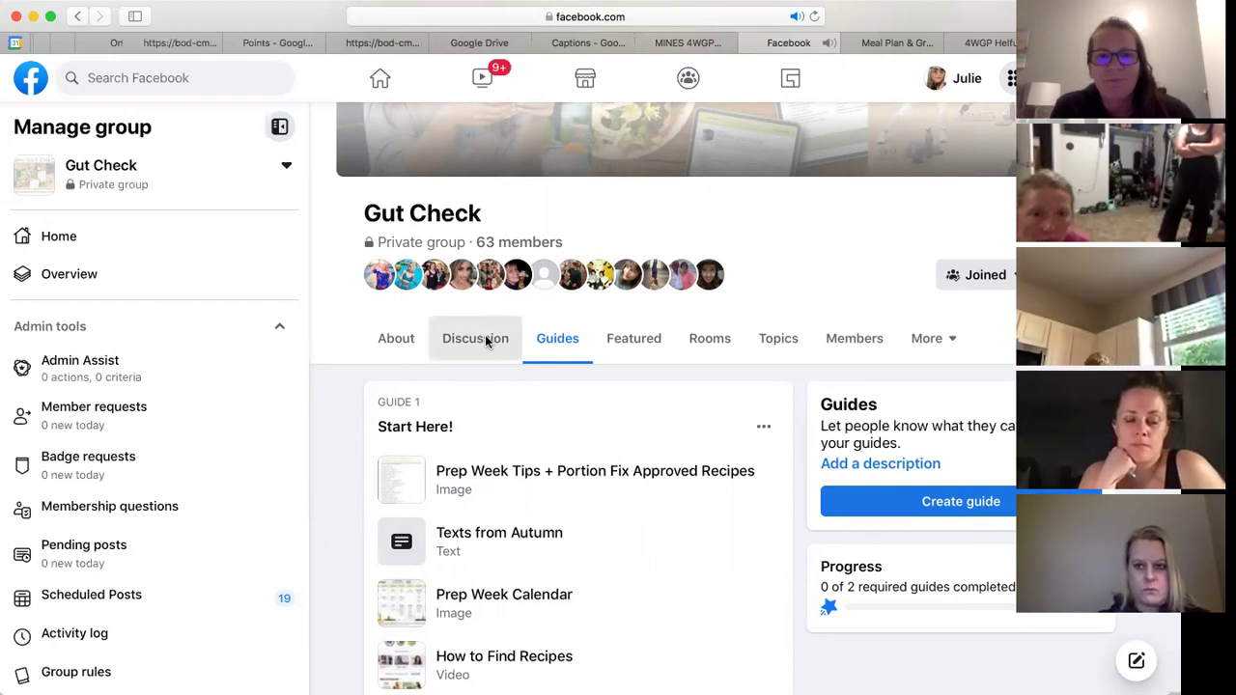
- Switch to the MINES 4WGP Meal Tracker spreadsheet and look over the first days of the Plan B meal plan
{"action": "left_click", "coordinate": [888, 43]}
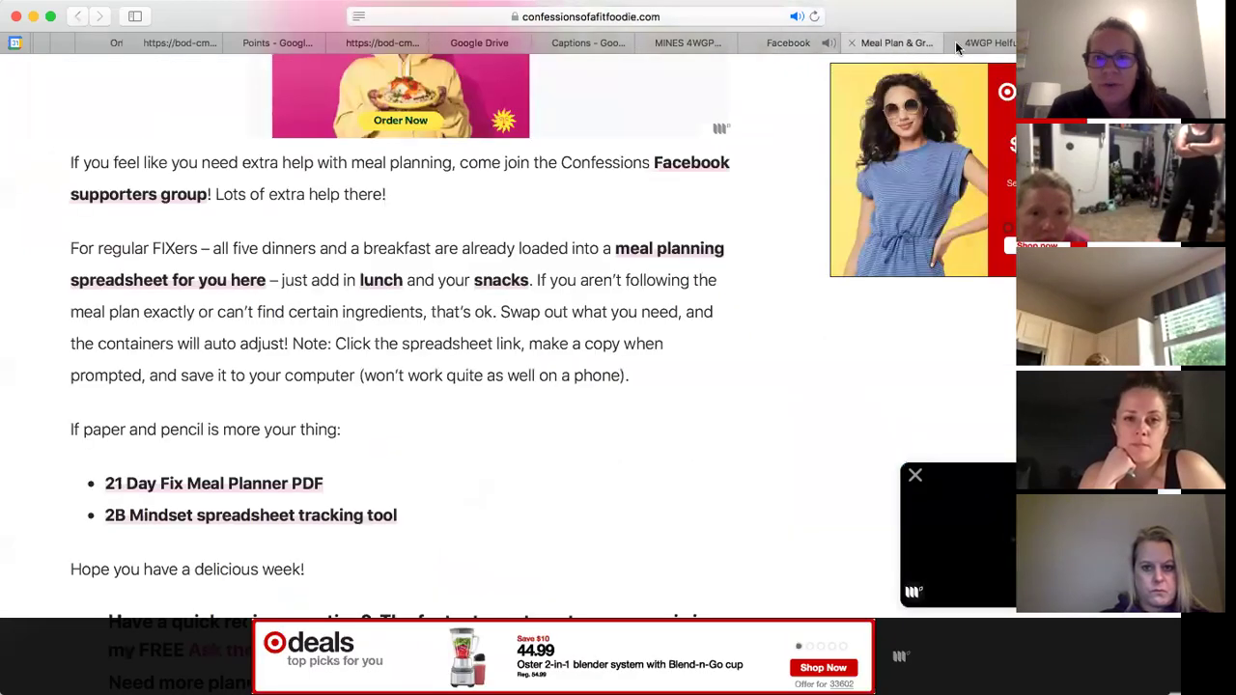
{"action": "left_click", "coordinate": [989, 43]}
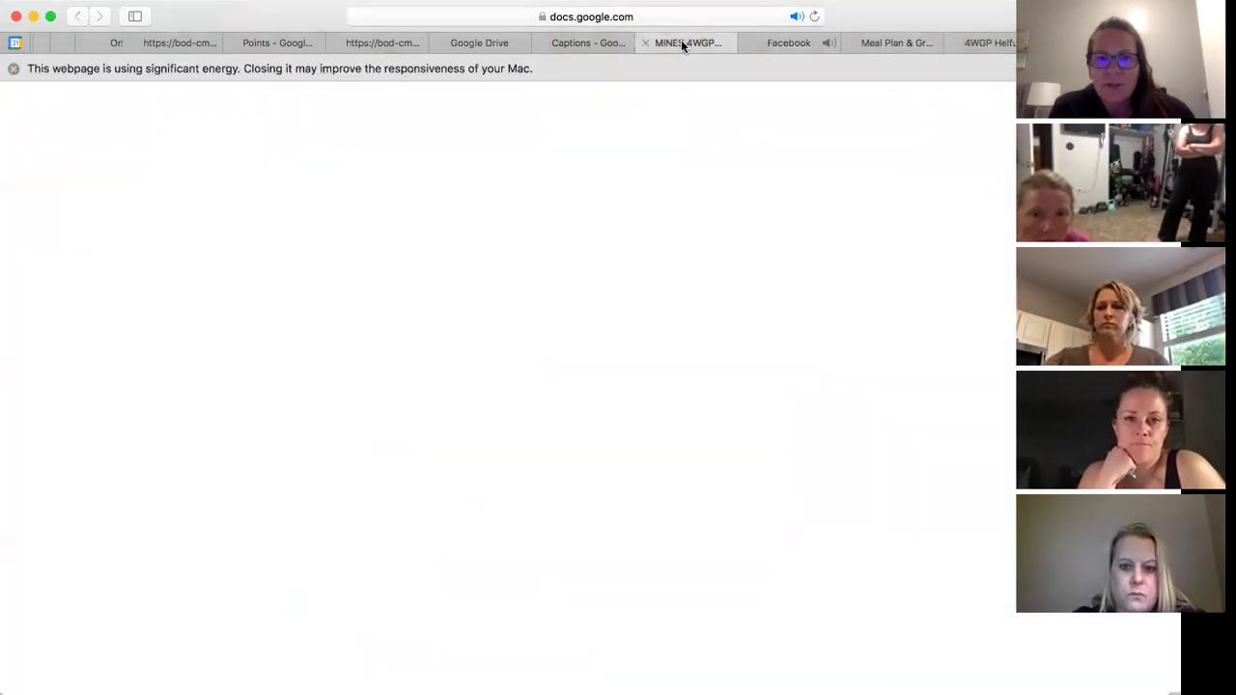
{"action": "left_click", "coordinate": [681, 43]}
{"action": "scroll", "coordinate": [524, 402], "scroll_direction": "down", "scroll_amount": 5}
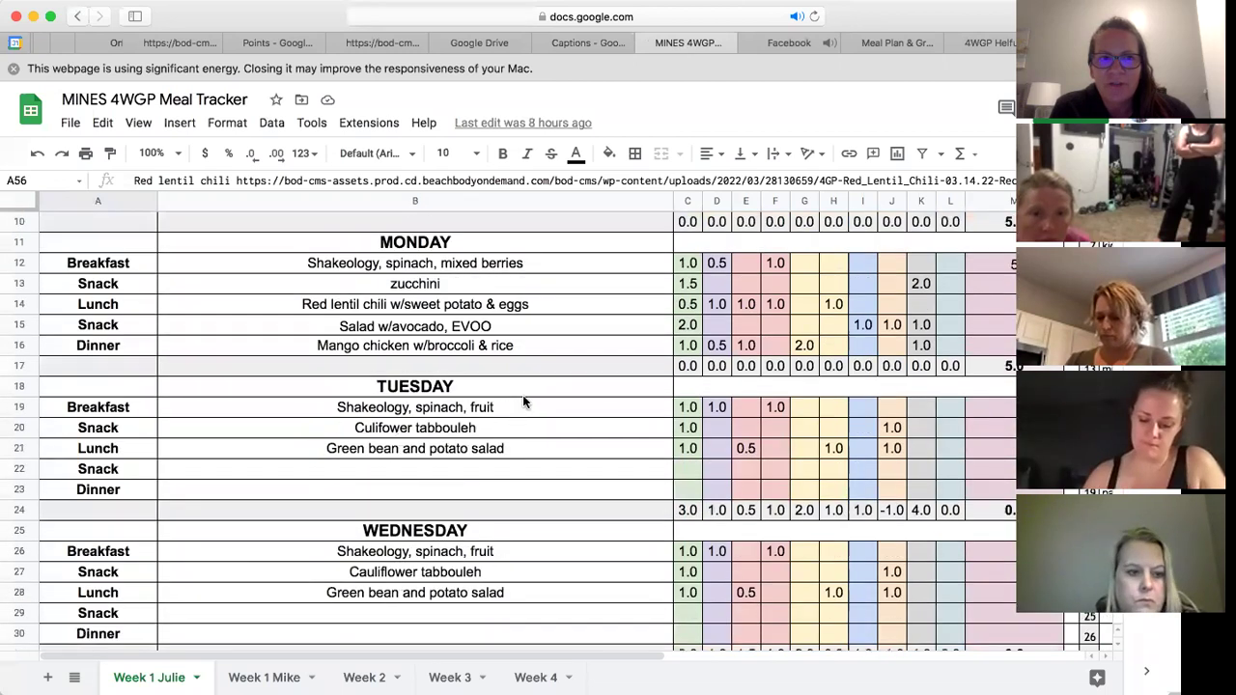
{"action": "scroll", "coordinate": [524, 403], "scroll_direction": "up", "scroll_amount": 5}
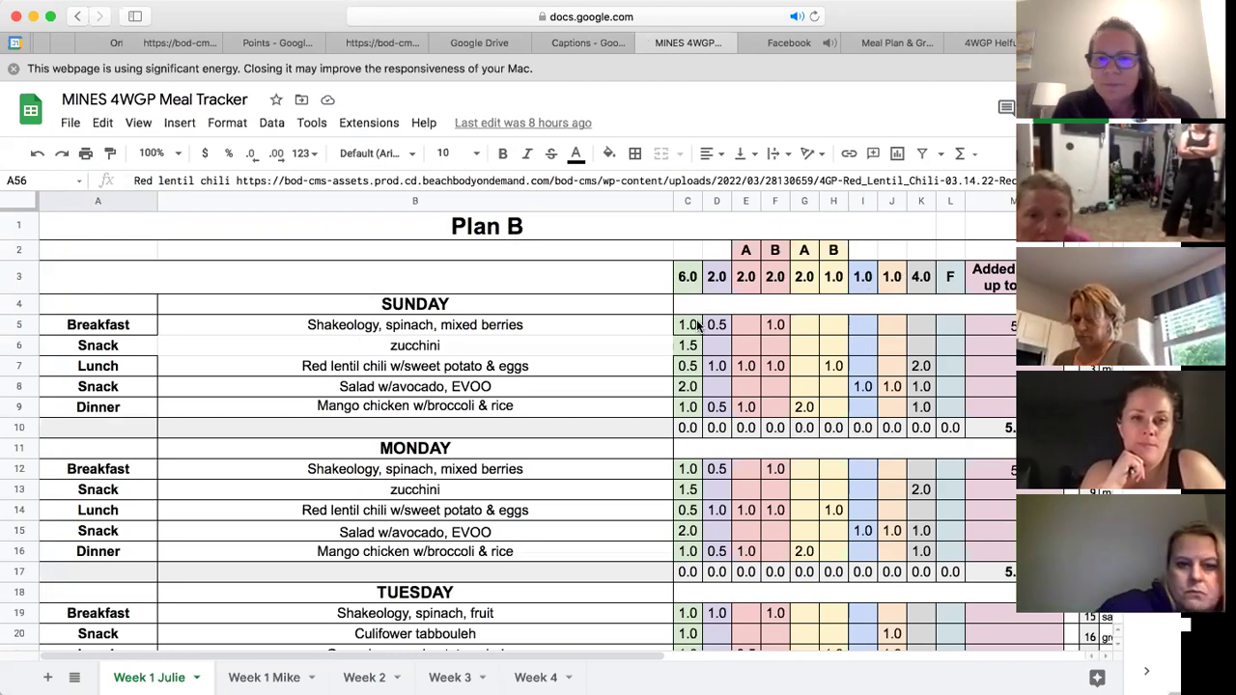
- Enter "Shakeology, spinach, fruit" as Thursday's breakfast on the Plan B sheet
{"action": "scroll", "coordinate": [663, 427], "scroll_direction": "down", "scroll_amount": 5}
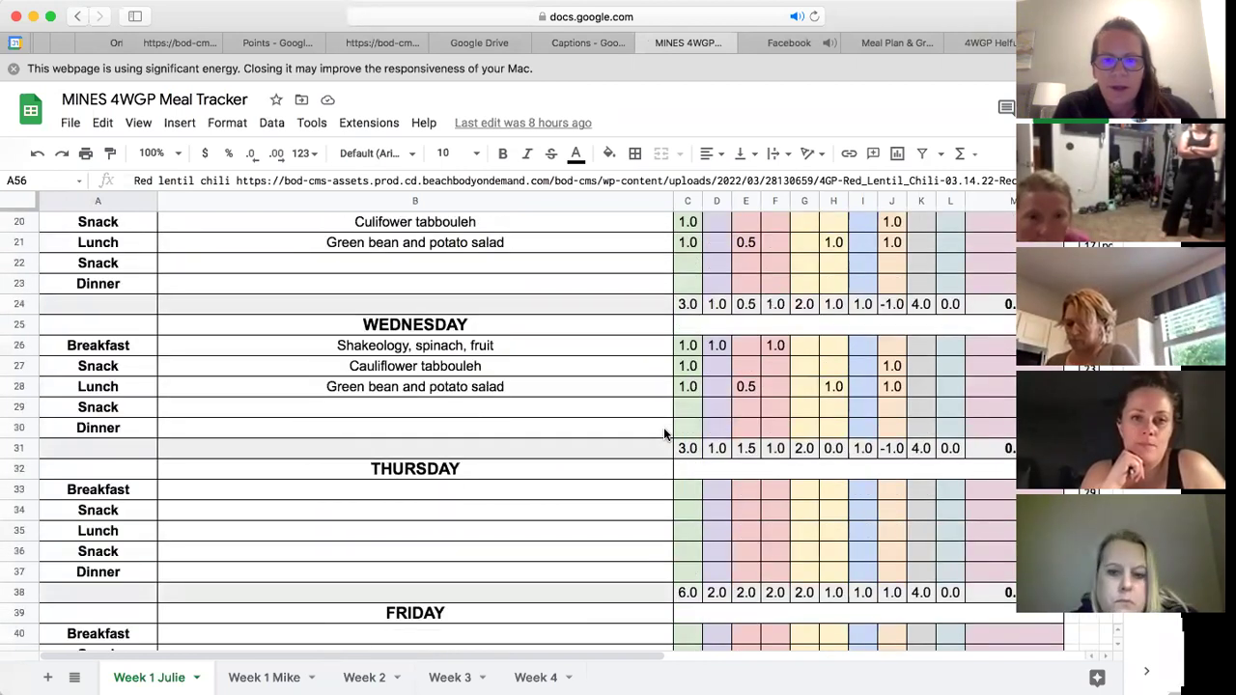
{"action": "scroll", "coordinate": [418, 324], "scroll_direction": "down", "scroll_amount": 3}
{"action": "left_click", "coordinate": [362, 327]}
{"action": "type", "text": "S"}
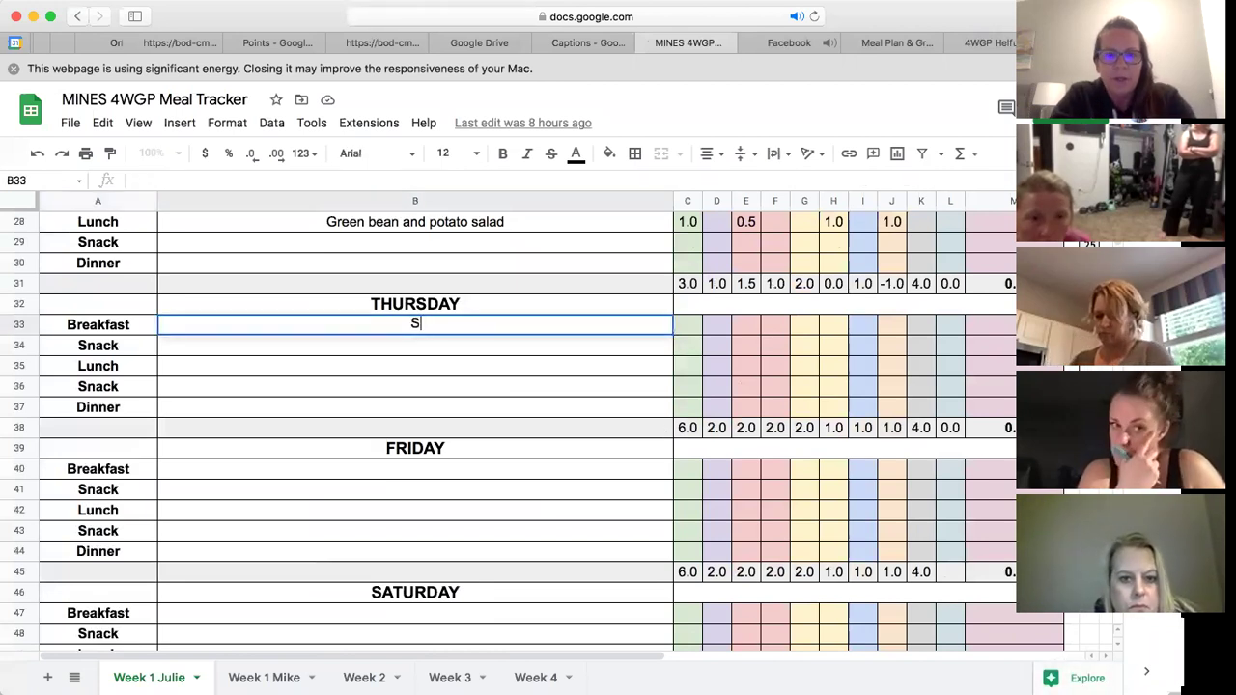
{"action": "type", "text": "hakeology, "}
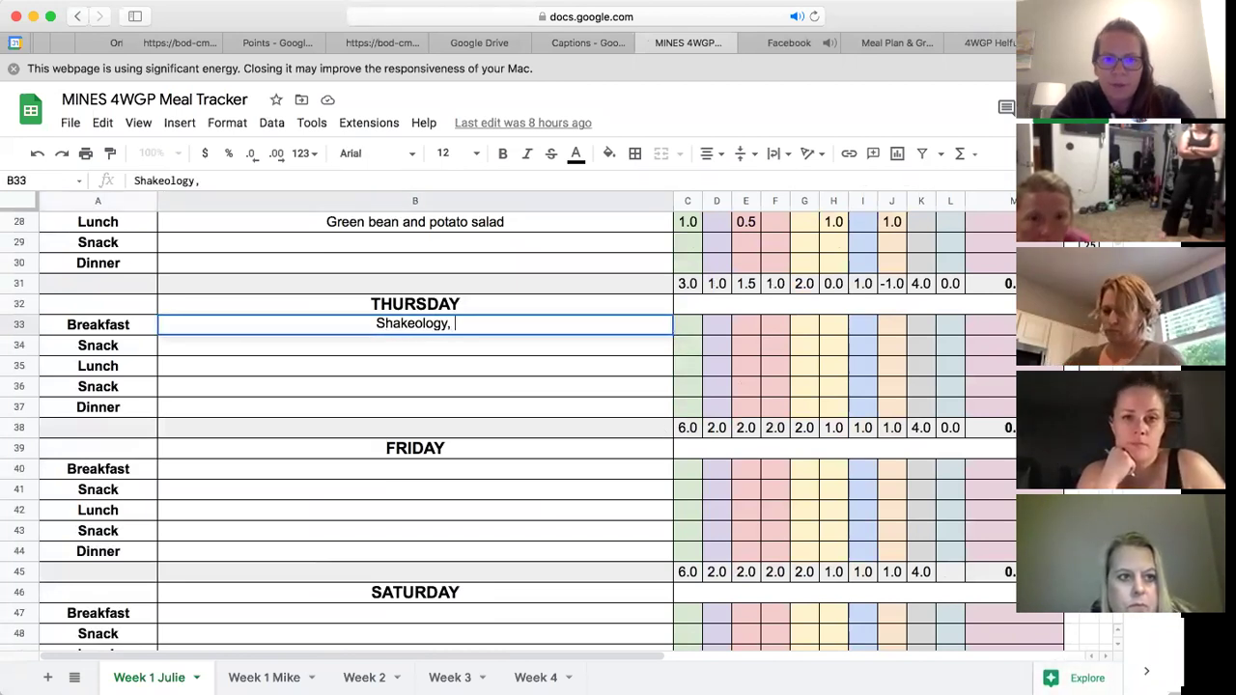
{"action": "type", "text": "spinac"}
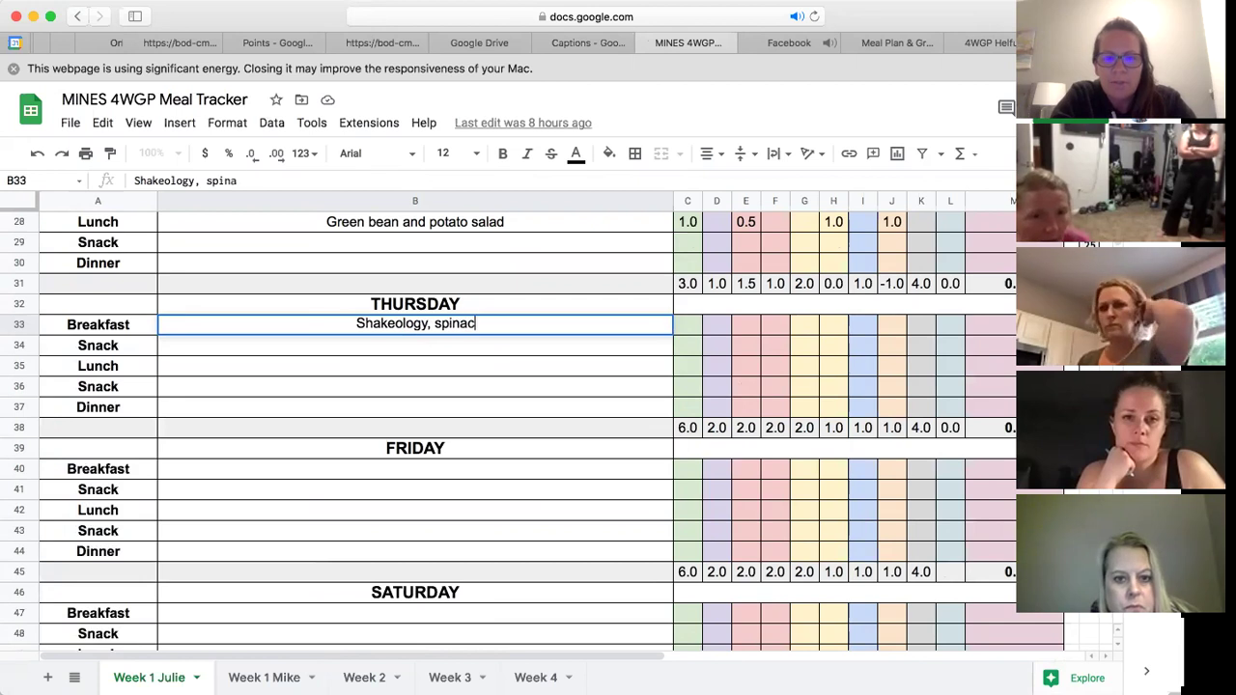
{"action": "type", "text": "h, fruit"}
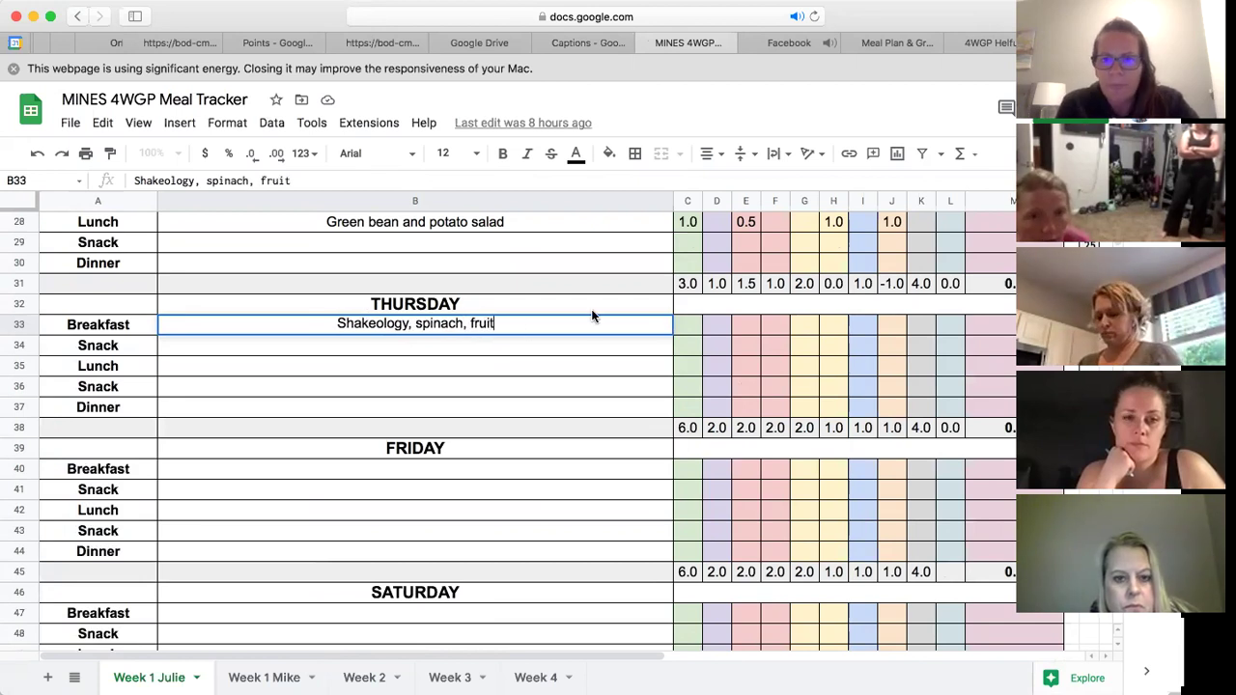
- Log Thursday's breakfast containers as 1 green, 1 purple and 1 in the red B column
{"action": "left_click", "coordinate": [685, 325]}
{"action": "type", "text": "1"}
{"action": "left_click", "coordinate": [708, 353]}
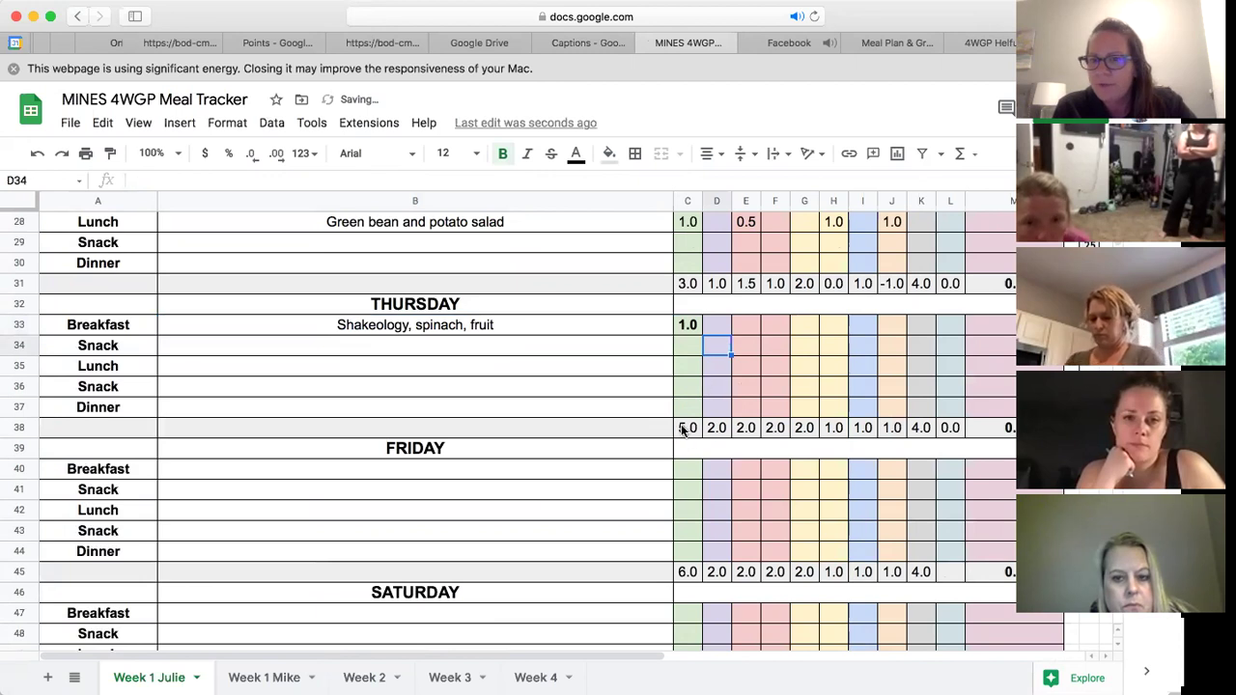
{"action": "left_click", "coordinate": [713, 320]}
{"action": "type", "text": "1"}
{"action": "key", "text": "Tab"}
{"action": "key", "text": "Tab"}
{"action": "type", "text": "1"}
{"action": "left_click", "coordinate": [762, 384]}
- Review the Plan B container allowances and the planned meals from Sunday through Thursday
{"action": "scroll", "coordinate": [762, 385], "scroll_direction": "up", "scroll_amount": 9}
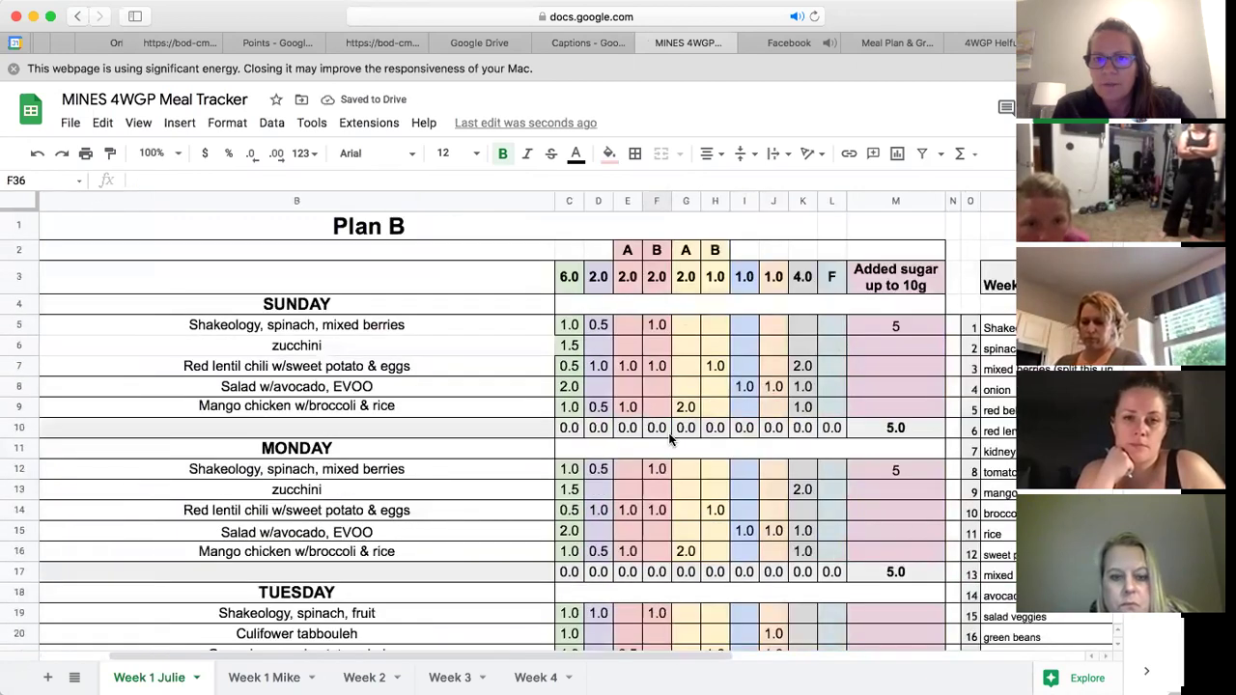
{"action": "scroll", "coordinate": [671, 439], "scroll_direction": "down", "scroll_amount": 5}
{"action": "scroll", "coordinate": [671, 439], "scroll_direction": "down", "scroll_amount": 4}
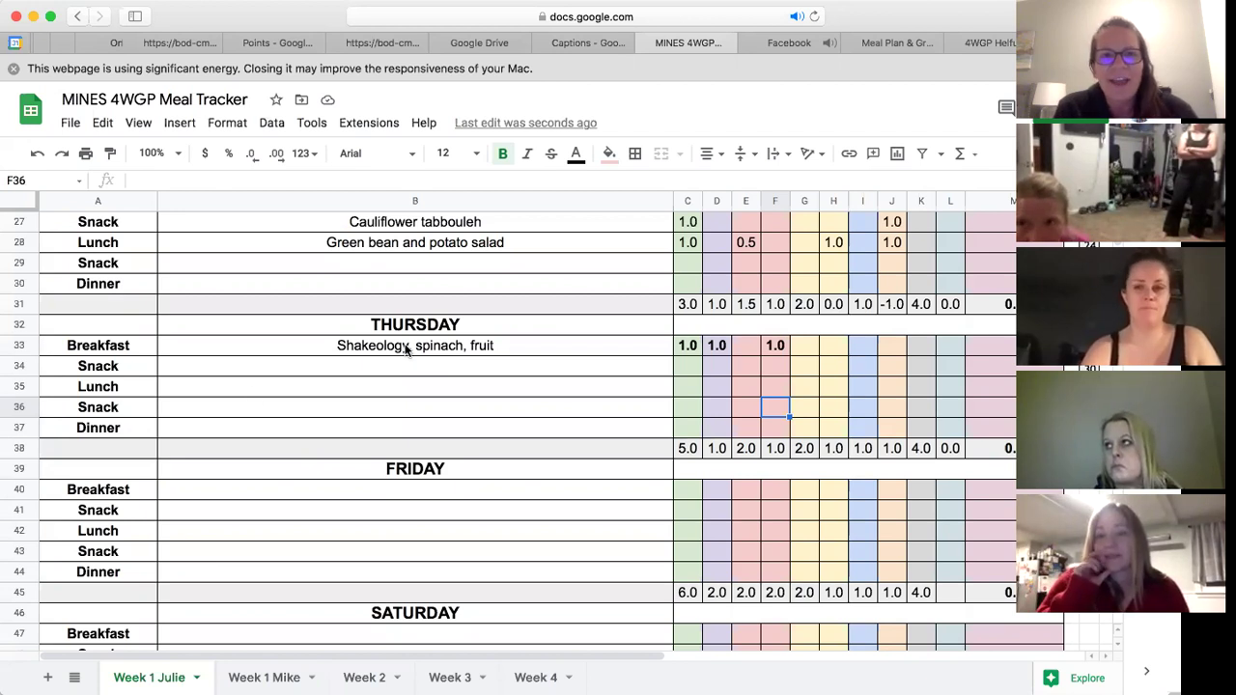
{"action": "scroll", "coordinate": [405, 351], "scroll_direction": "up", "scroll_amount": 1}
{"action": "scroll", "coordinate": [406, 350], "scroll_direction": "up", "scroll_amount": 4}
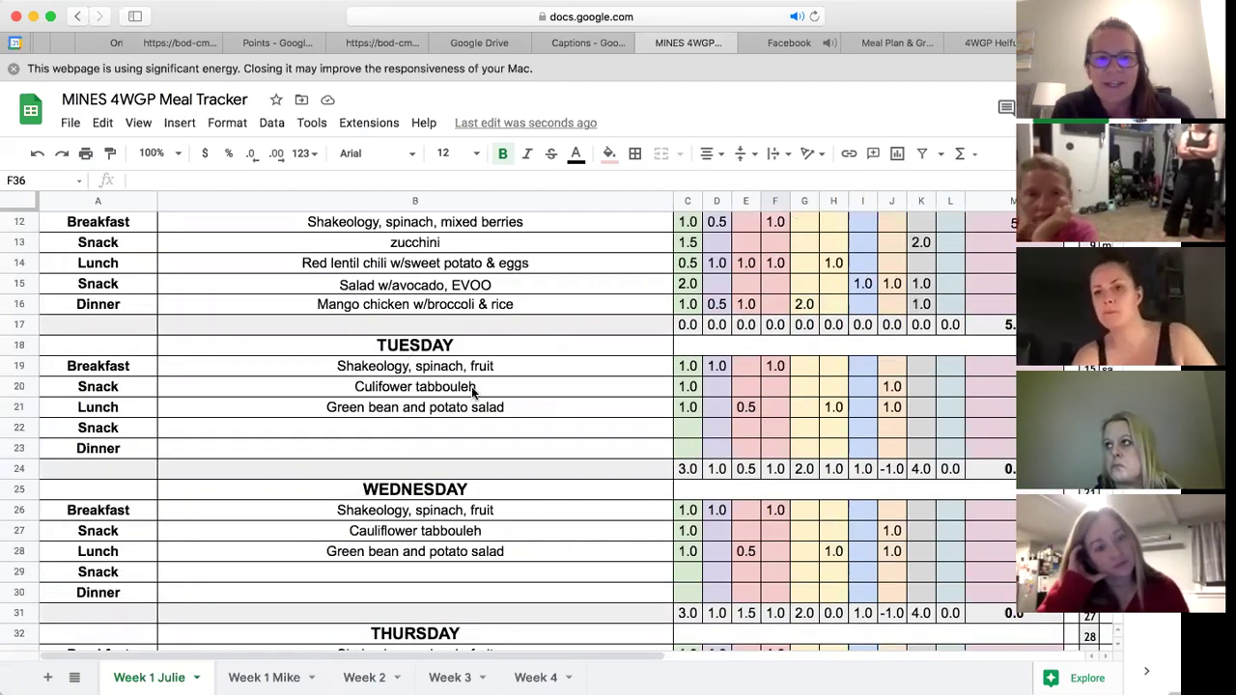
{"action": "scroll", "coordinate": [473, 391], "scroll_direction": "up", "scroll_amount": 4}
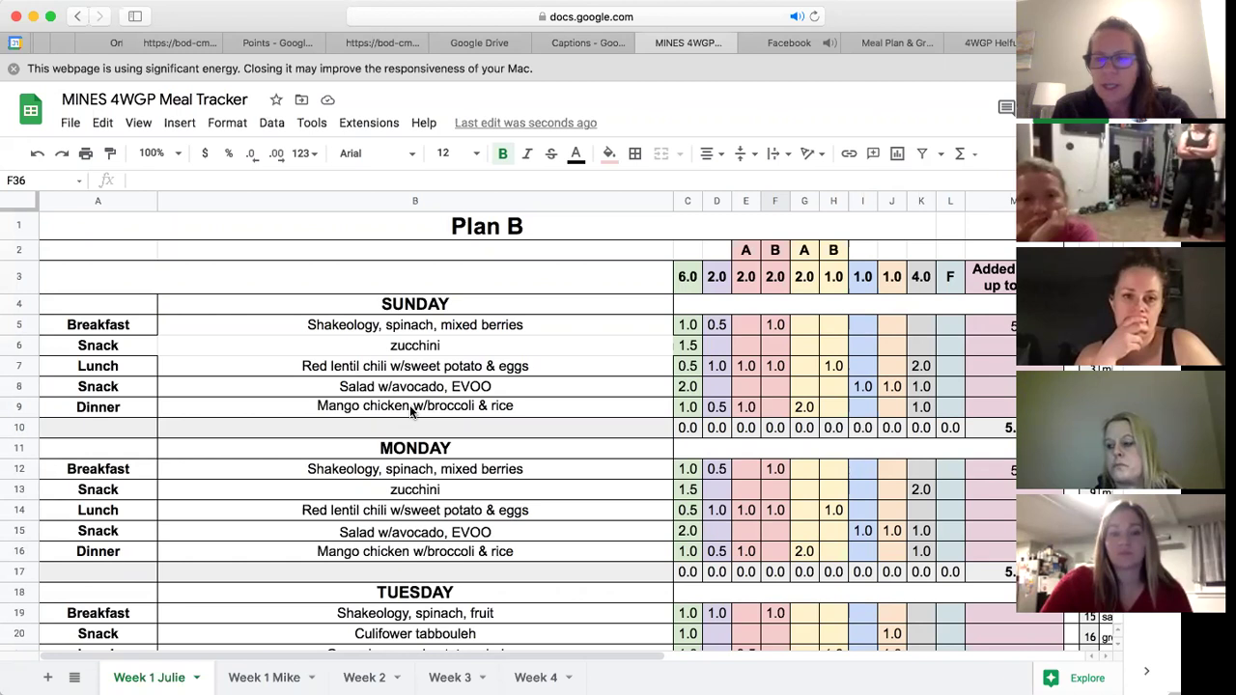
- Correct the spelling of Tuesday's first snack to "Caulifower tabbouleh"
{"action": "scroll", "coordinate": [411, 411], "scroll_direction": "down", "scroll_amount": 3}
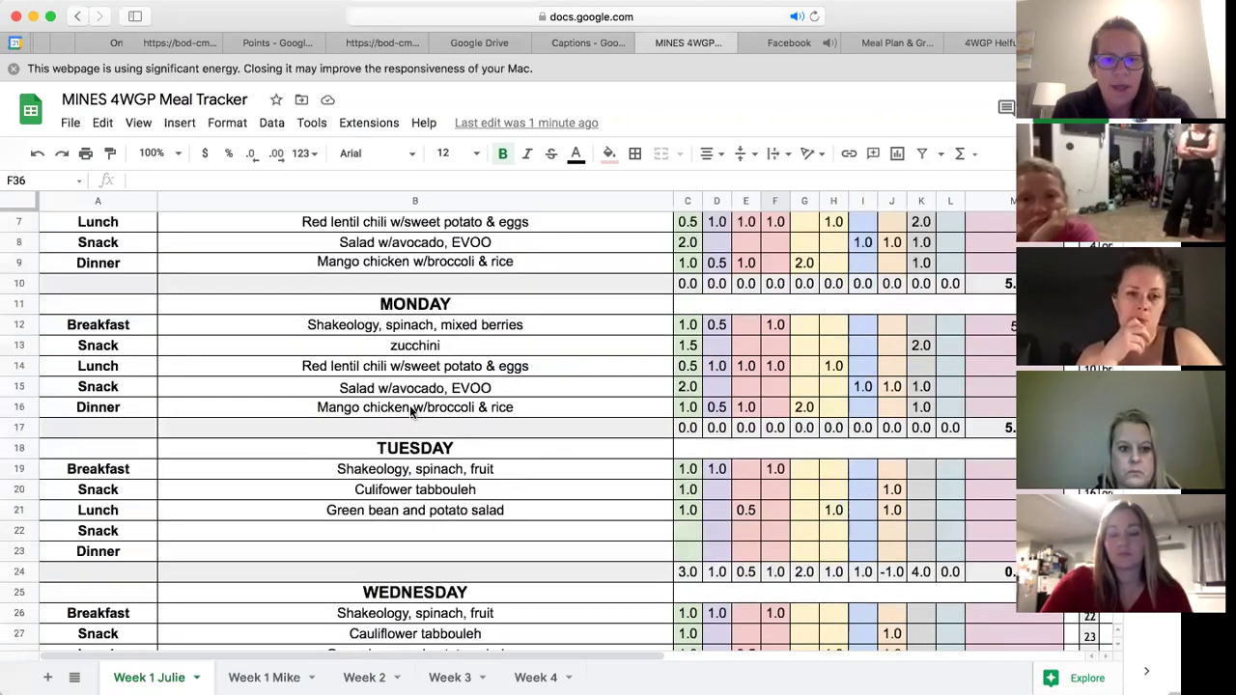
{"action": "left_click", "coordinate": [386, 494]}
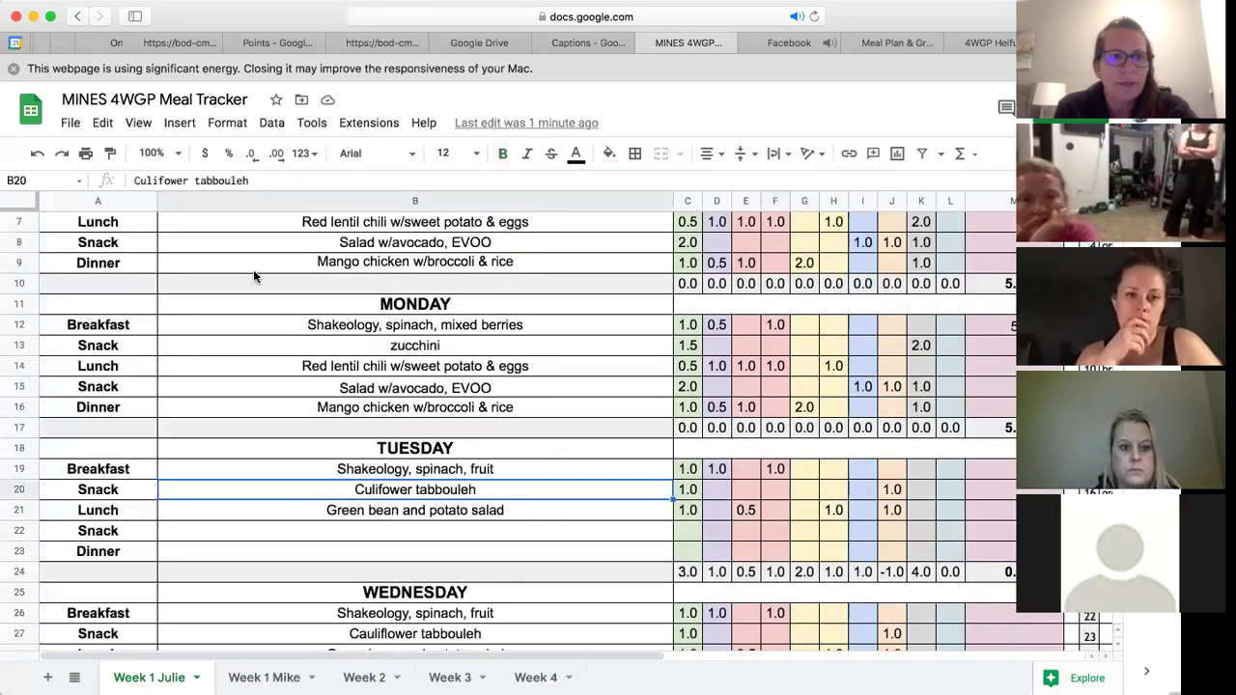
{"action": "left_click", "coordinate": [141, 181]}
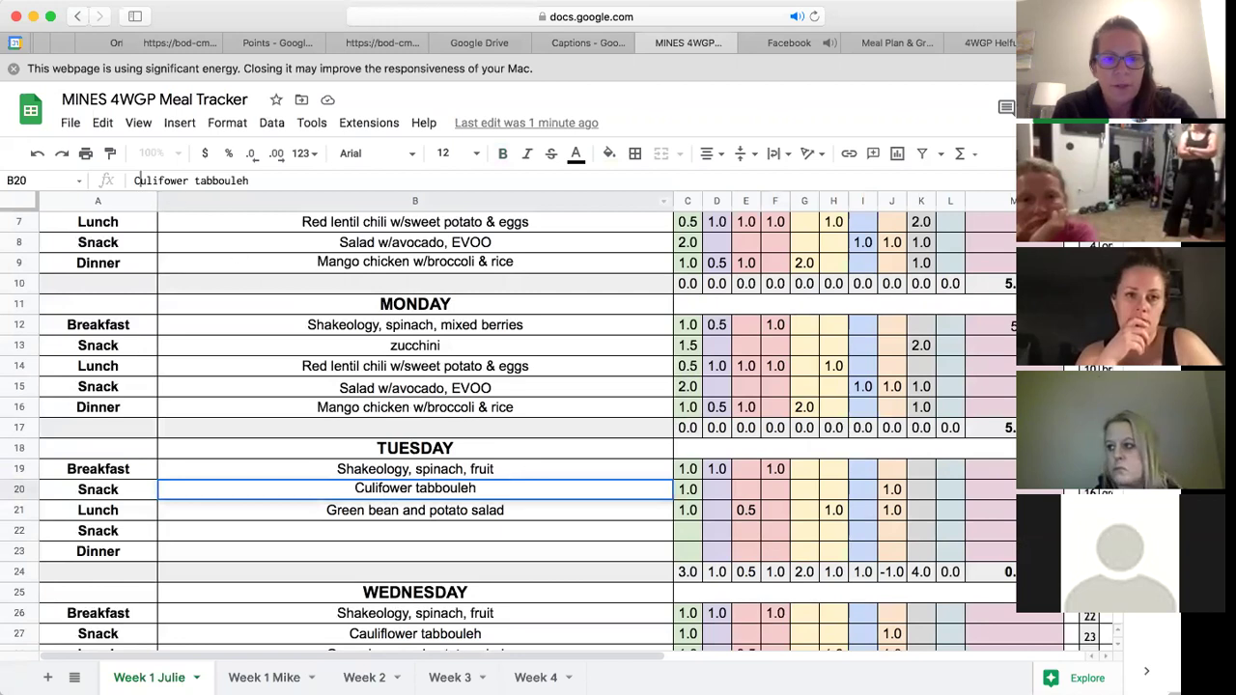
{"action": "type", "text": "a"}
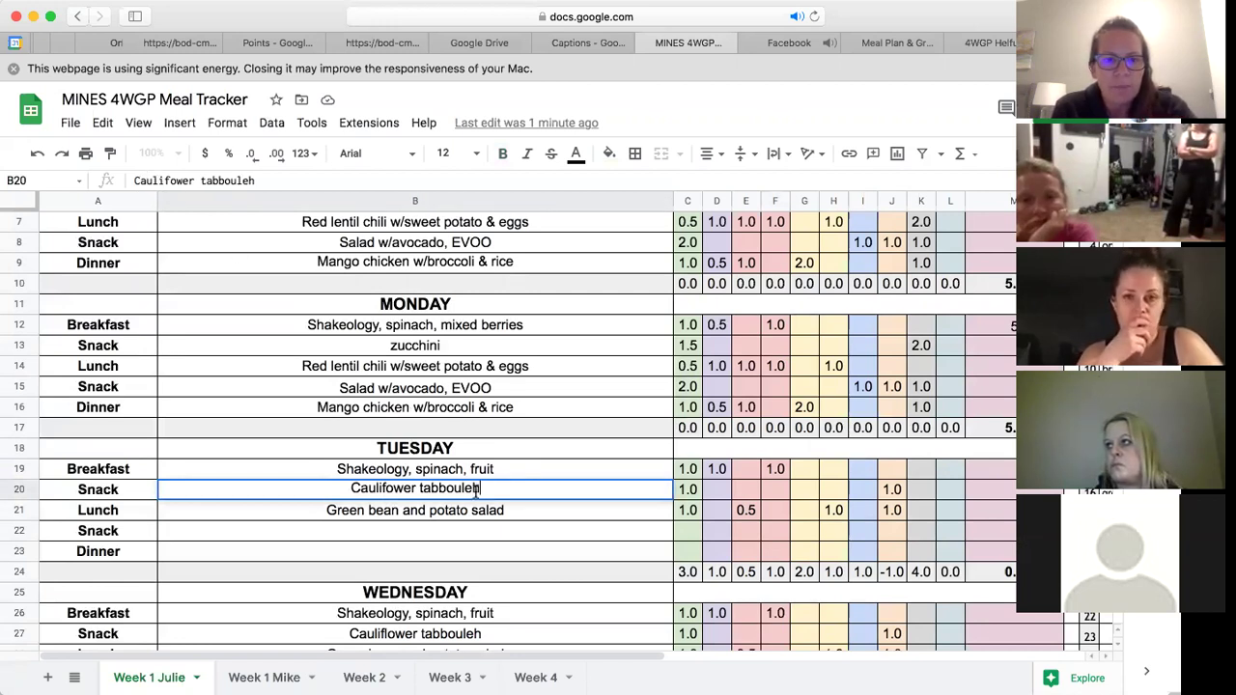
{"action": "left_click", "coordinate": [422, 513]}
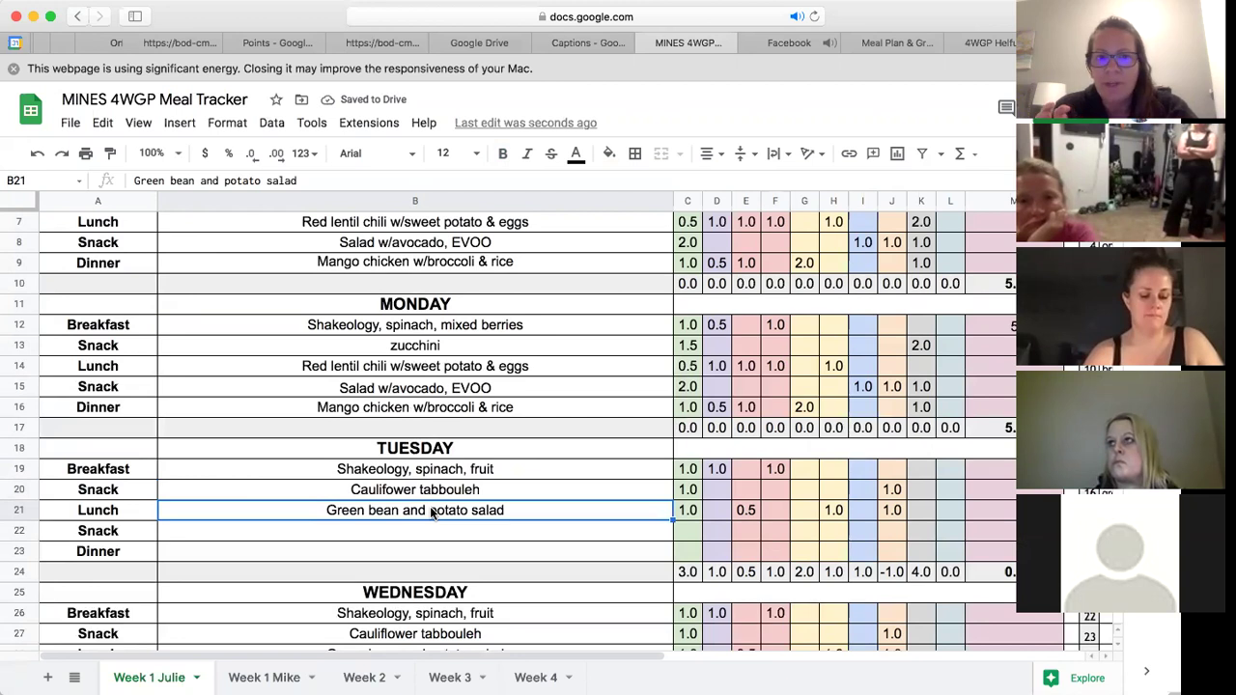
- Compare the Week 1 Plan B sheet with the Week 1 Plan D sheet, checking the meals and extra portions on each
{"action": "scroll", "coordinate": [431, 515], "scroll_direction": "up", "scroll_amount": 3}
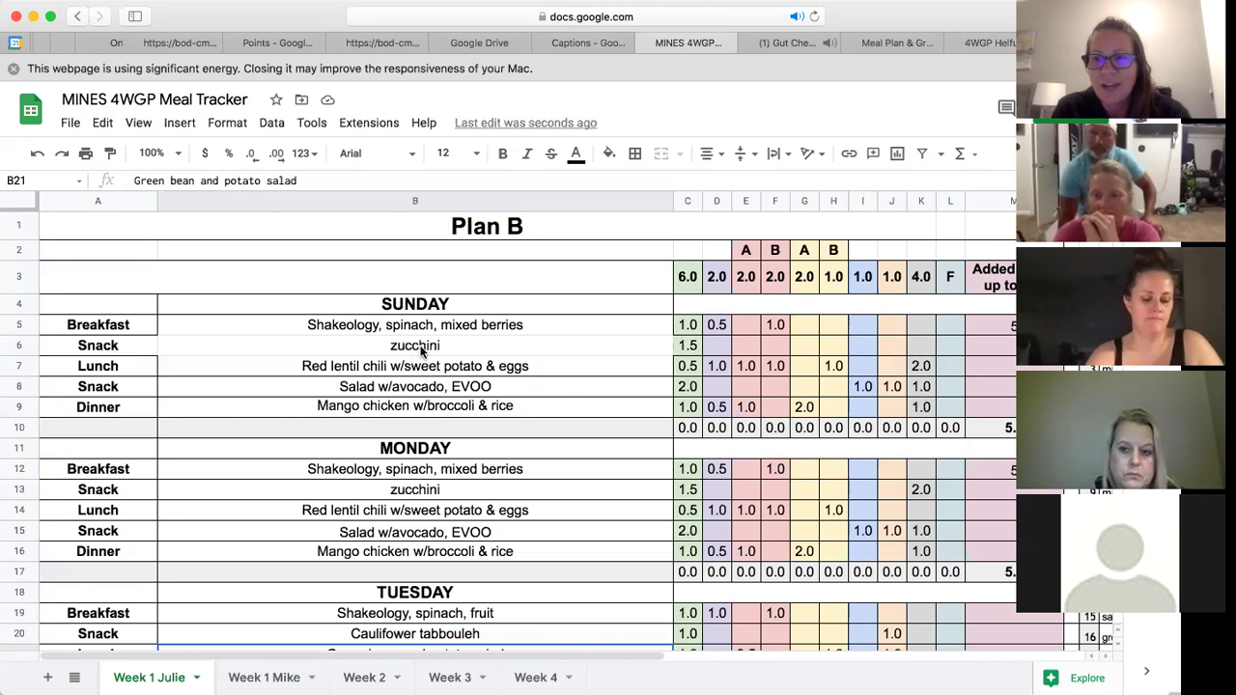
{"action": "scroll", "coordinate": [451, 530], "scroll_direction": "down", "scroll_amount": 4}
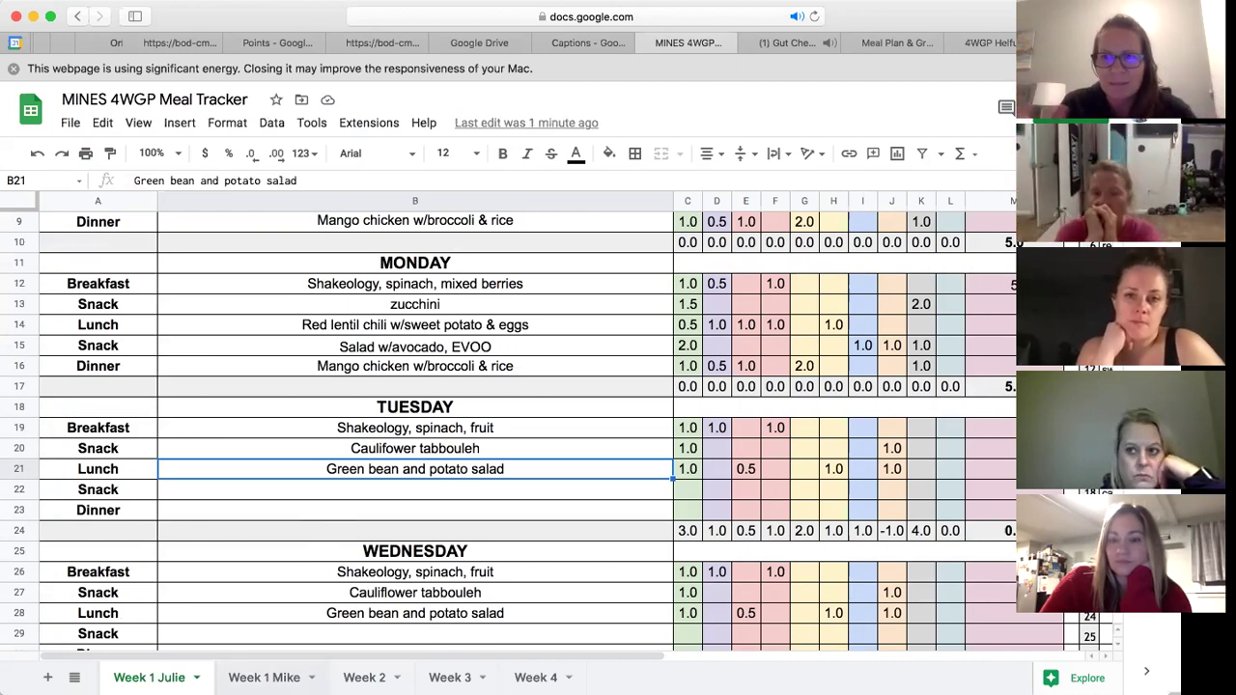
{"action": "left_click", "coordinate": [263, 676]}
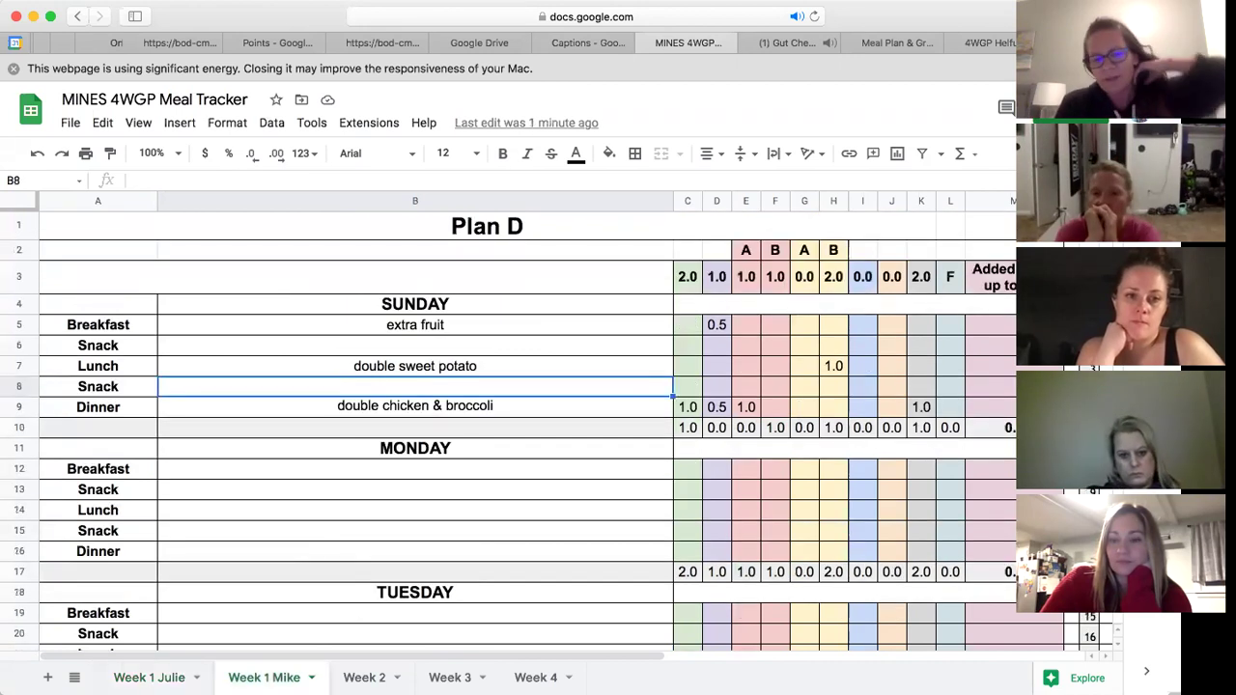
{"action": "left_click", "coordinate": [149, 677]}
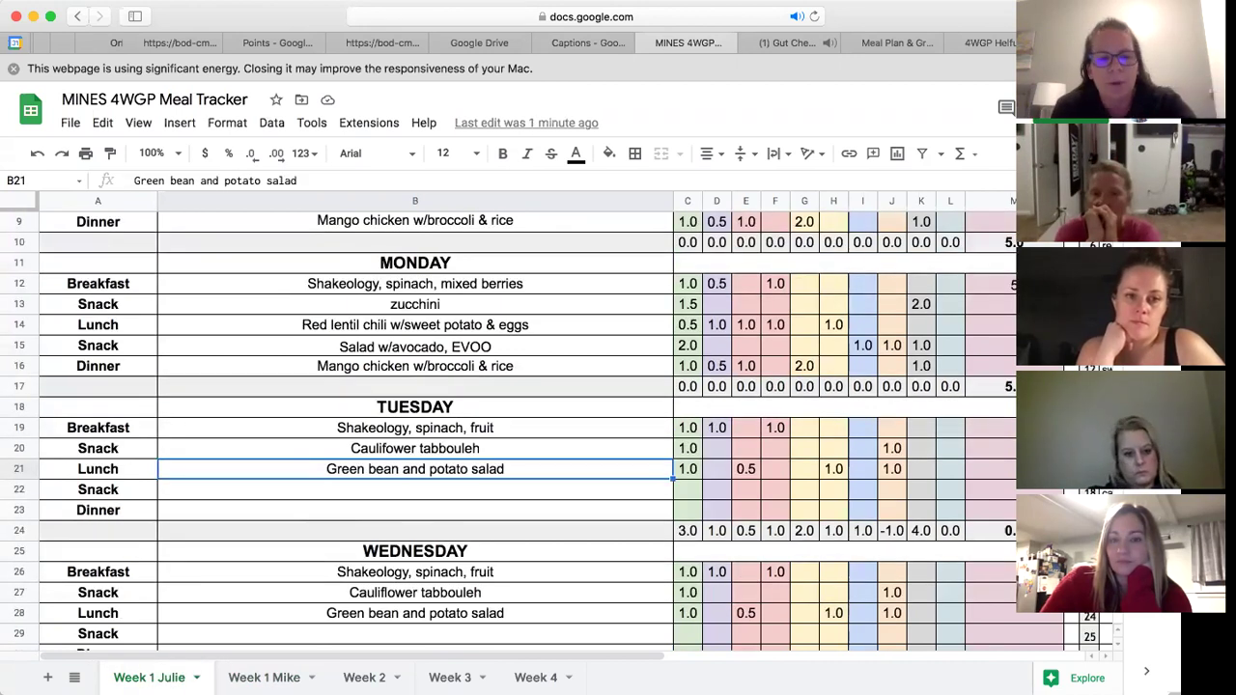
{"action": "left_click", "coordinate": [263, 677]}
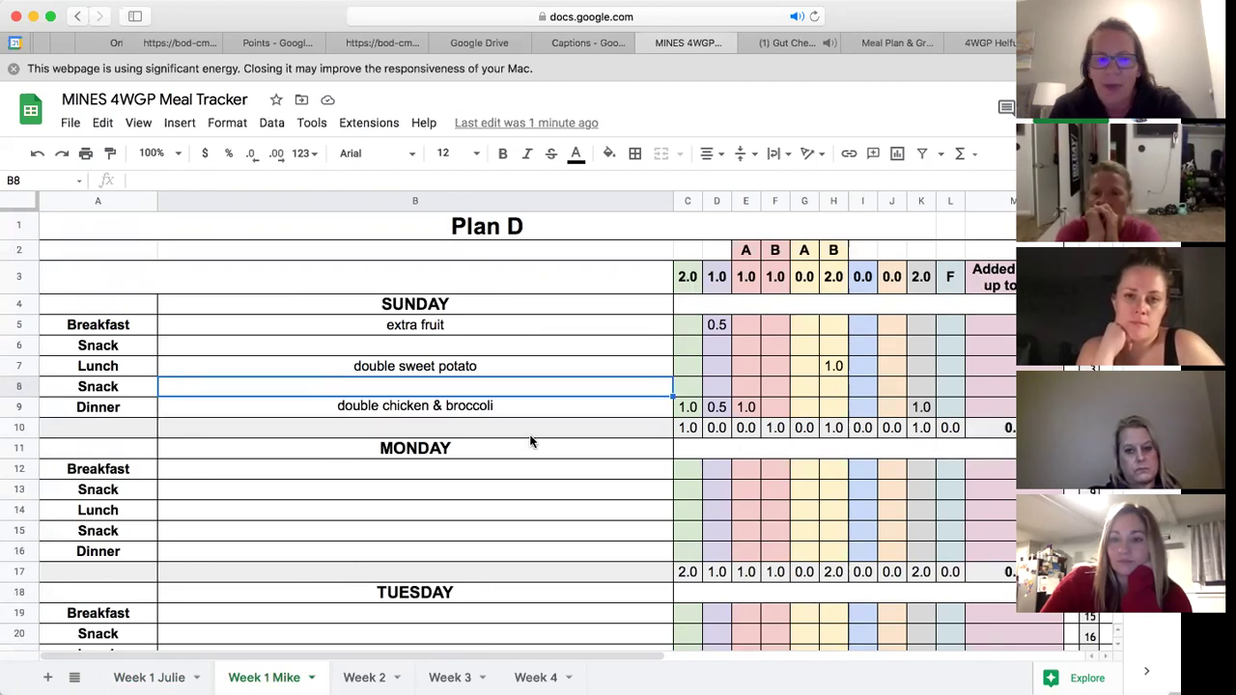
{"action": "left_click", "coordinate": [148, 676]}
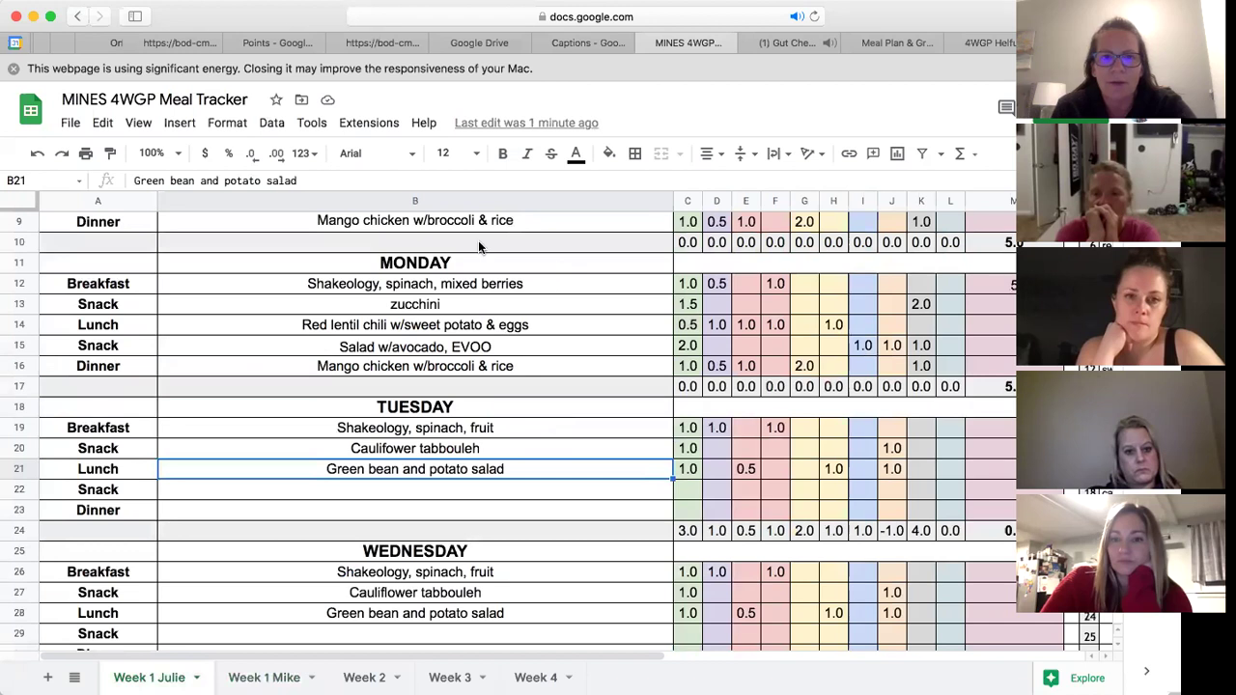
{"action": "scroll", "coordinate": [478, 247], "scroll_direction": "up", "scroll_amount": 5}
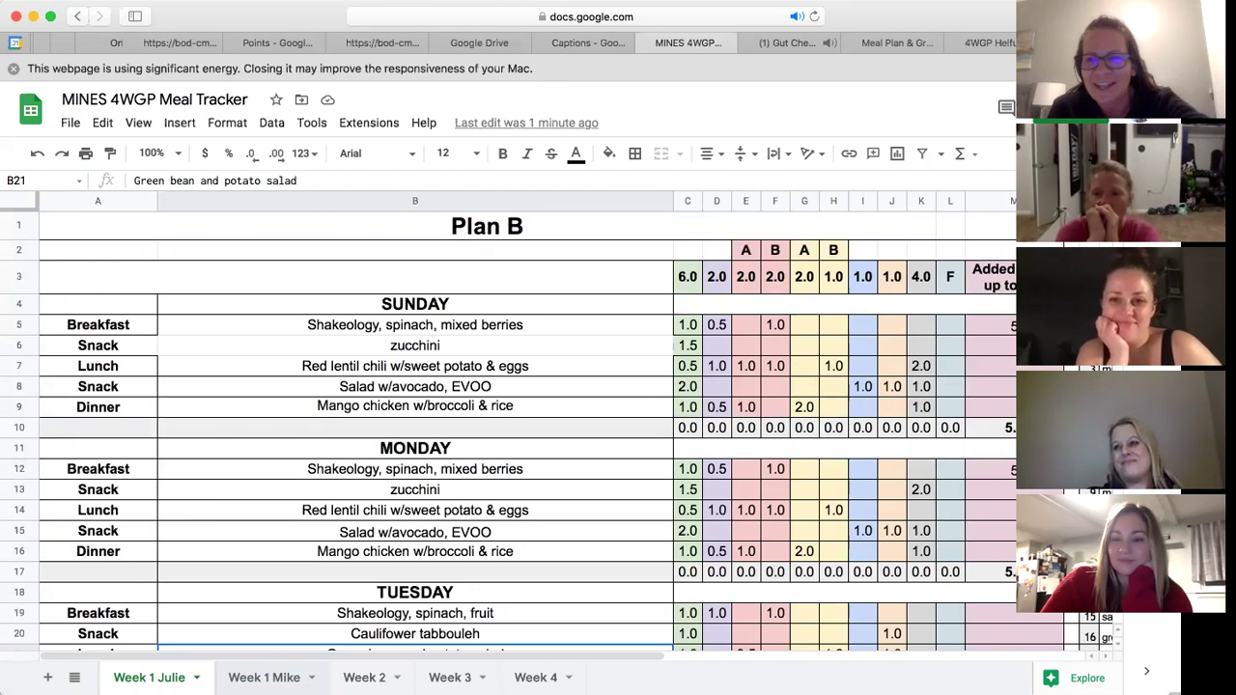
{"action": "key", "text": "alt+Down"}
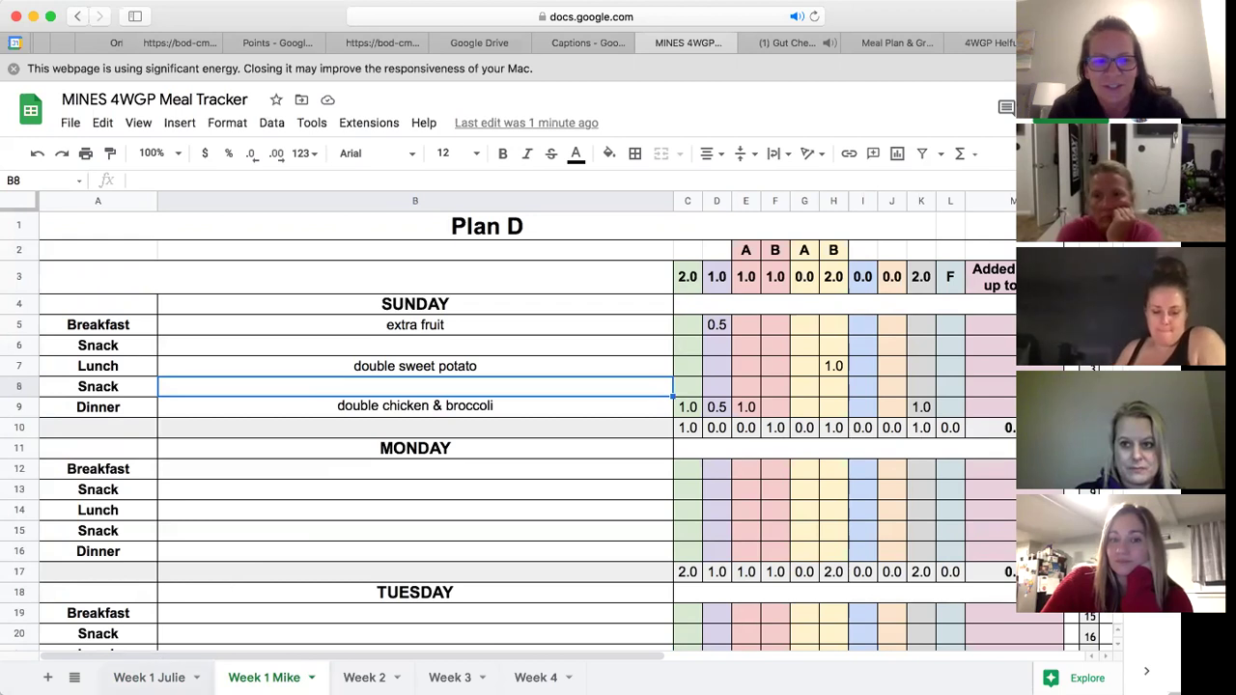
{"action": "left_click", "coordinate": [164, 671]}
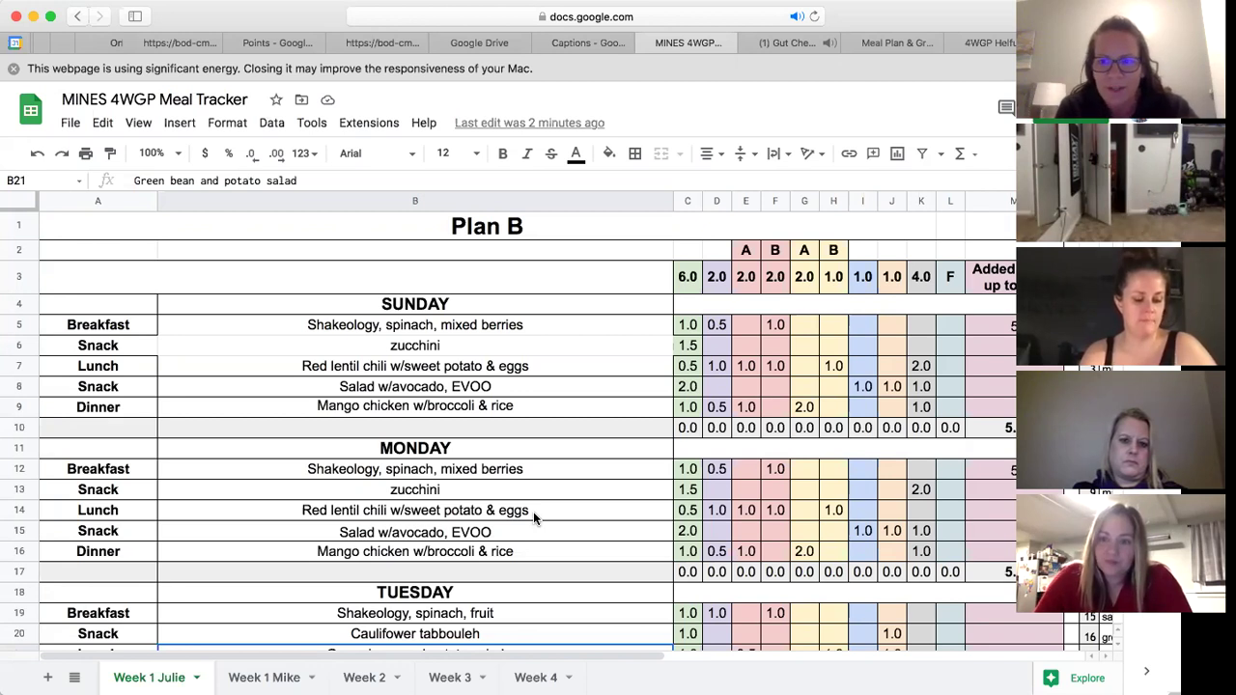
- Examine the Tuesday to Thursday meals and remaining empty slots on the Plan B sheet
{"action": "scroll", "coordinate": [401, 519], "scroll_direction": "down", "scroll_amount": 5}
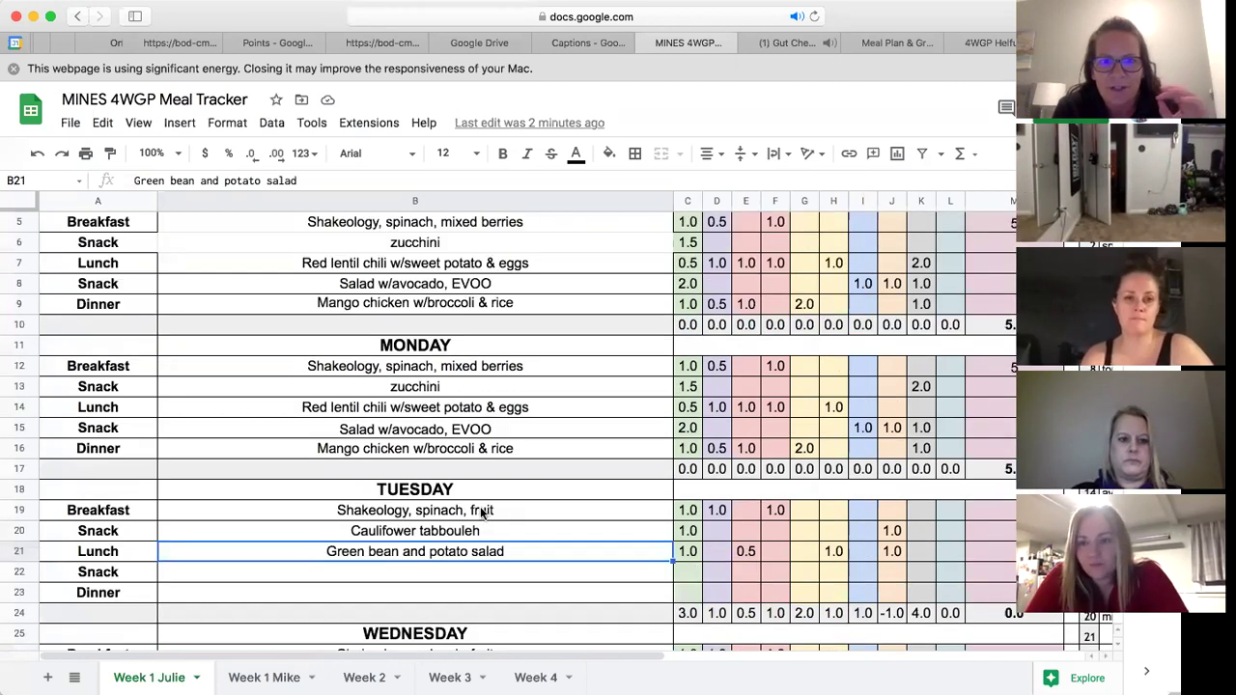
{"action": "scroll", "coordinate": [480, 513], "scroll_direction": "down", "scroll_amount": 3}
{"action": "scroll", "coordinate": [481, 513], "scroll_direction": "down", "scroll_amount": 2}
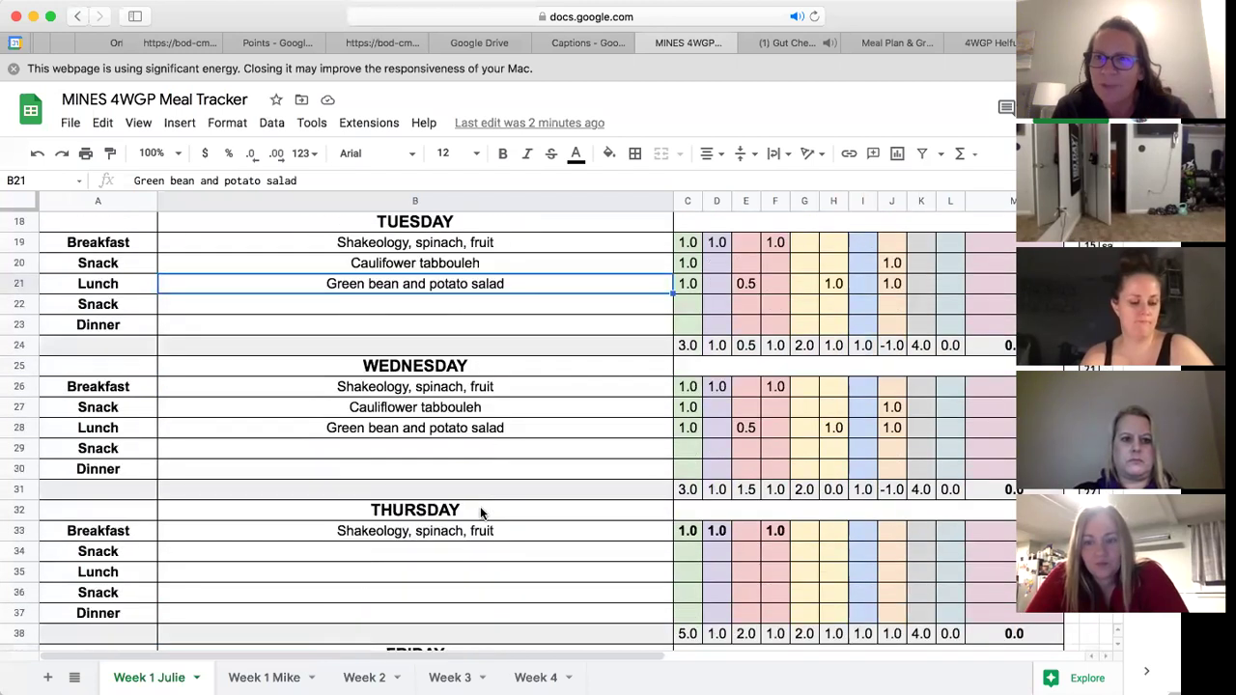
{"action": "scroll", "coordinate": [480, 513], "scroll_direction": "down", "scroll_amount": 1}
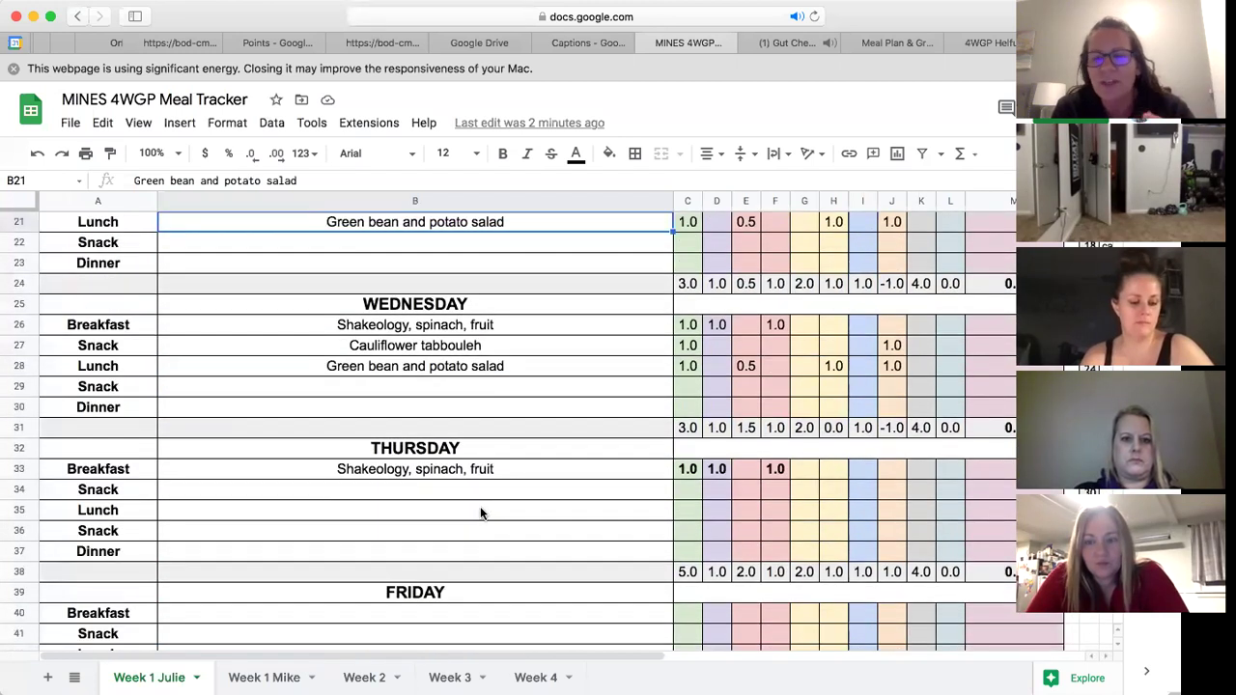